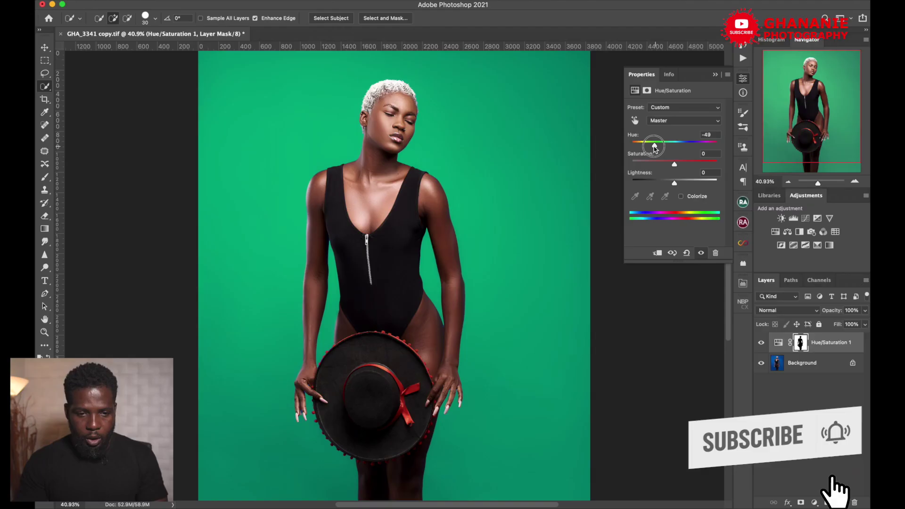
Shift the masked Hue/Saturation hue to -151, giving a yellow-green backdrop.
drag(655, 143, 637, 147)
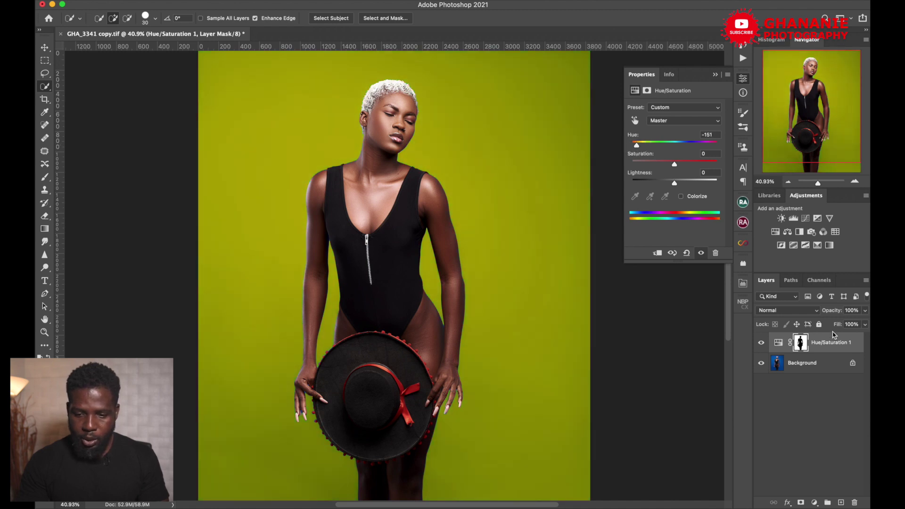
Delete the Hue/Saturation layer, add a fresh one, and delete that one too.
key(Delete)
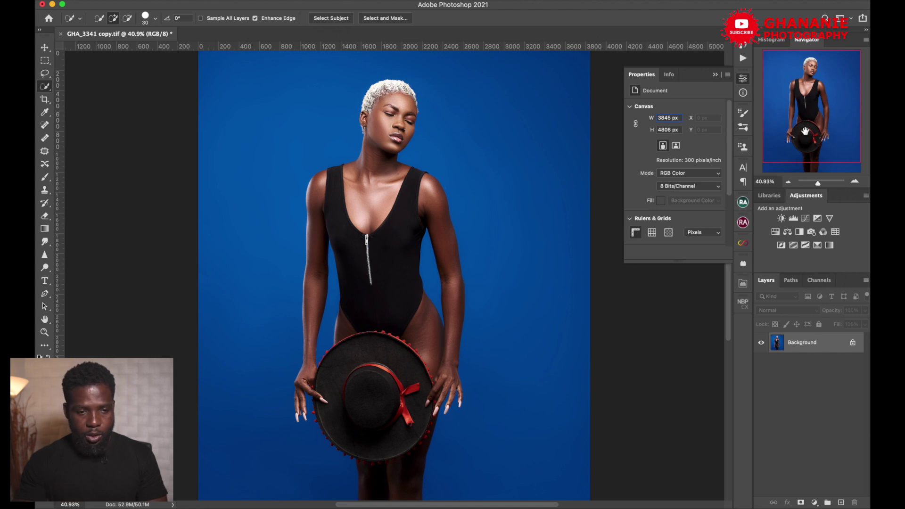
click(777, 390)
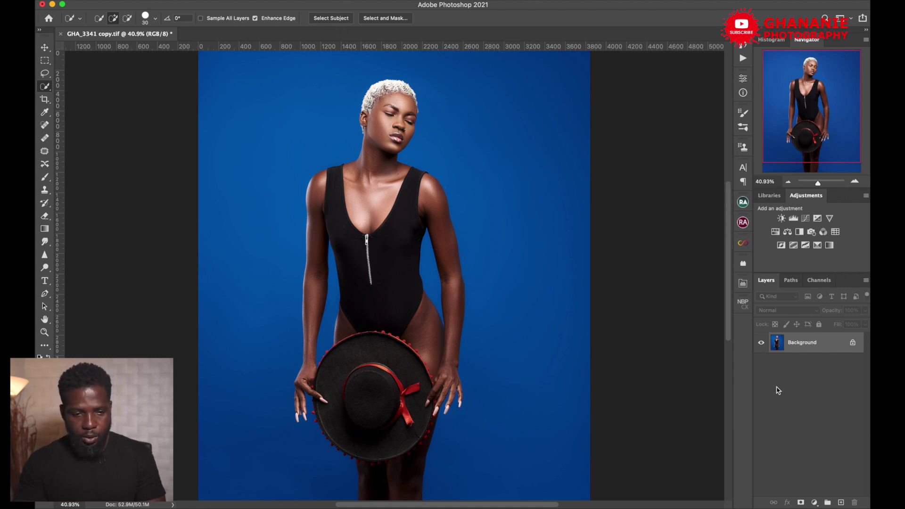
click(776, 233)
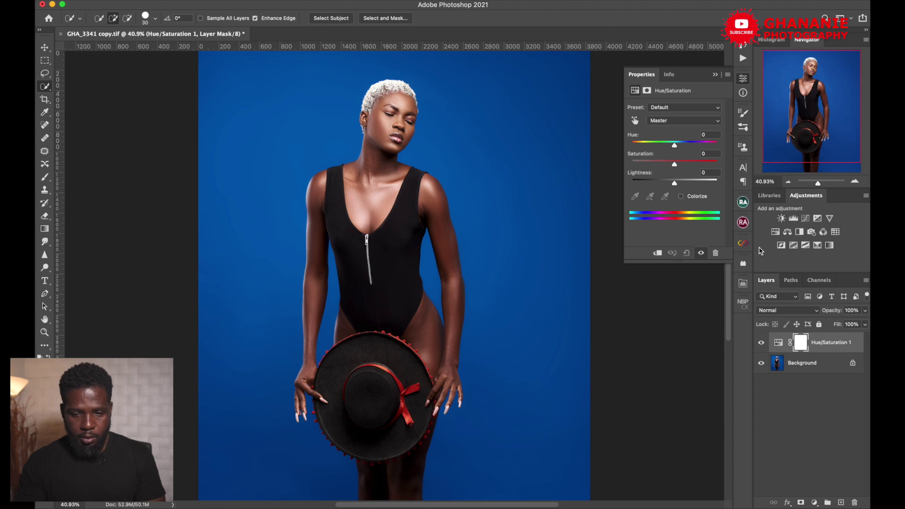
key(Delete)
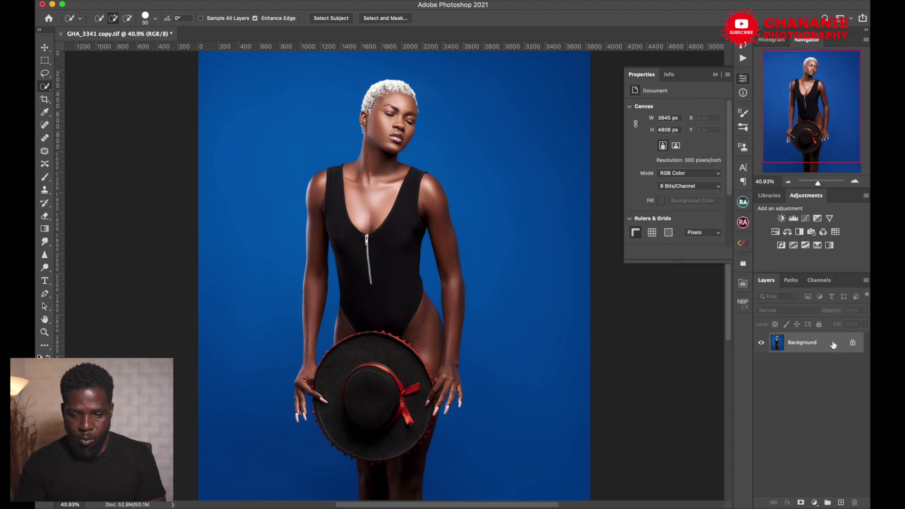
Add a Hue/Saturation adjustment layer and switch its channel from Master to Blues.
click(815, 503)
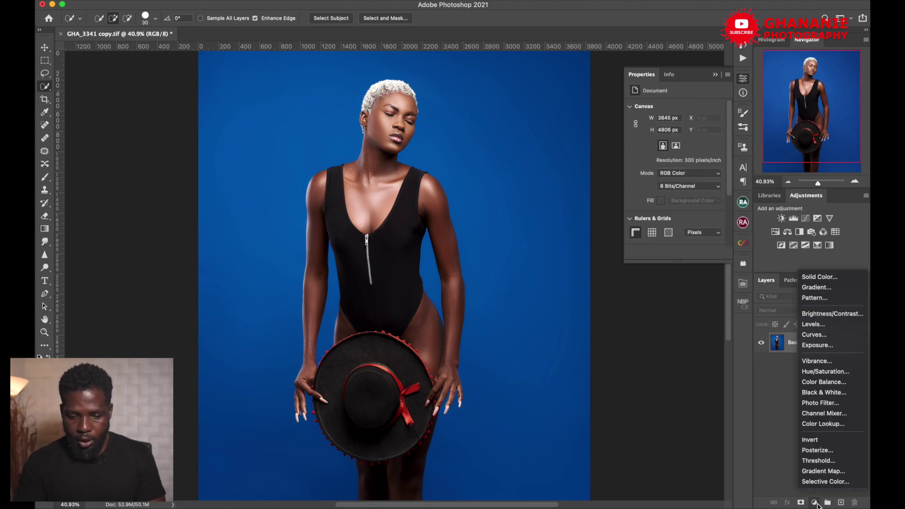
click(820, 372)
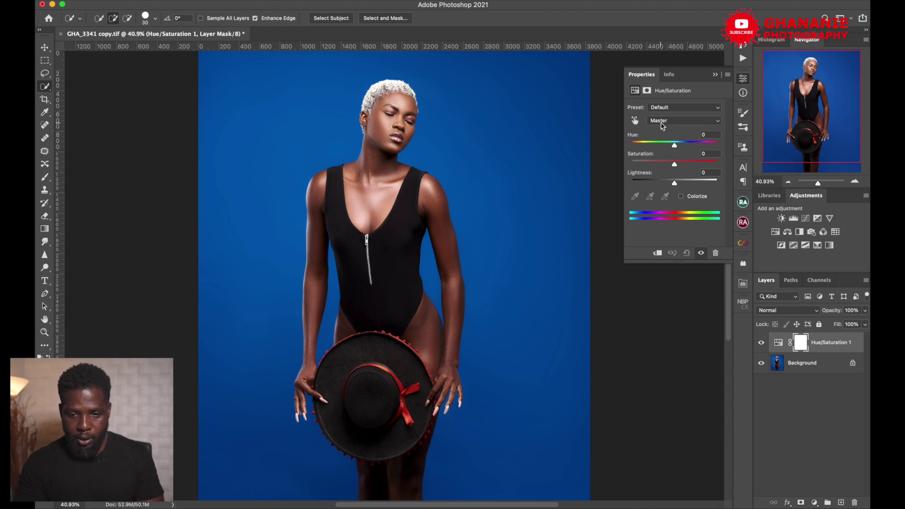
click(717, 122)
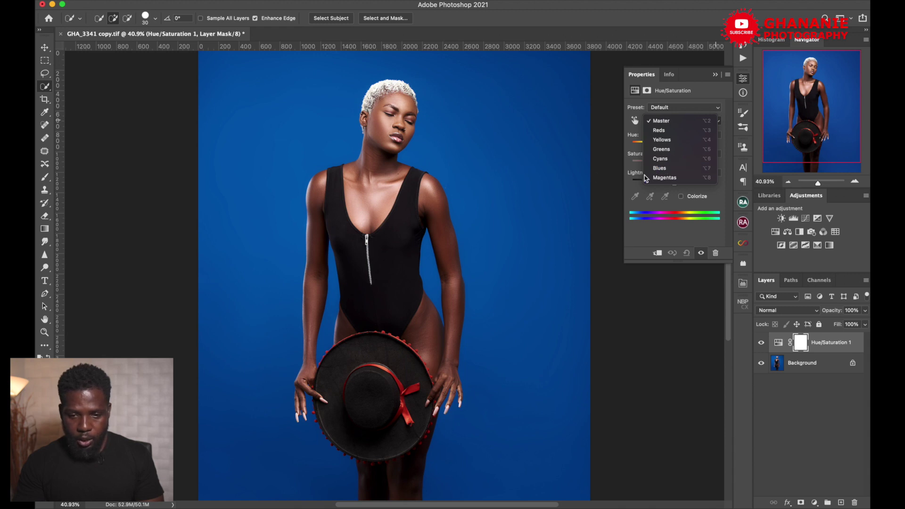
click(661, 168)
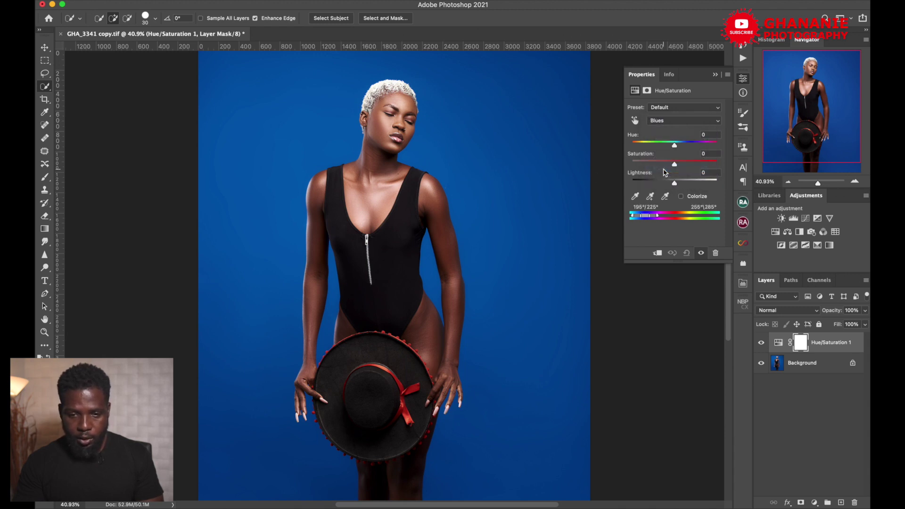
click(676, 147)
Test Hue, Saturation and Lightness values on the Blues for green and teal backdrops.
drag(676, 147, 650, 156)
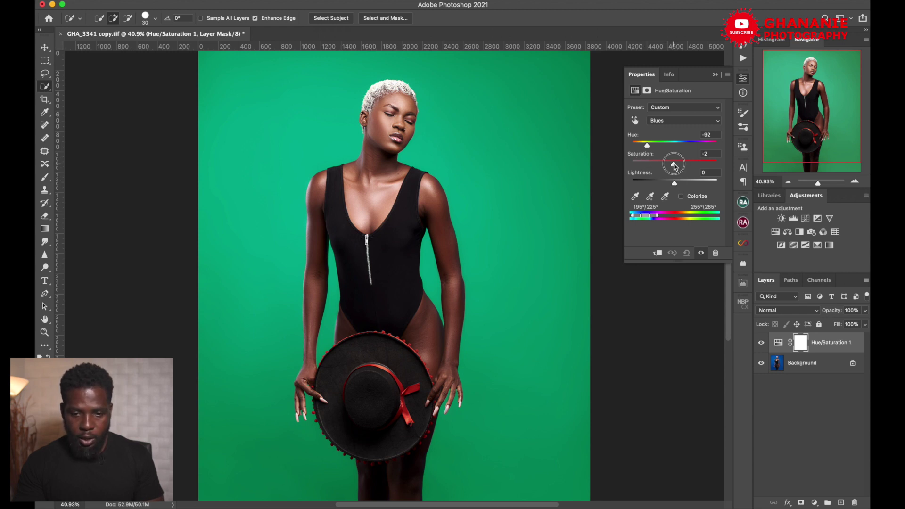
drag(675, 166, 668, 185)
drag(647, 145, 665, 150)
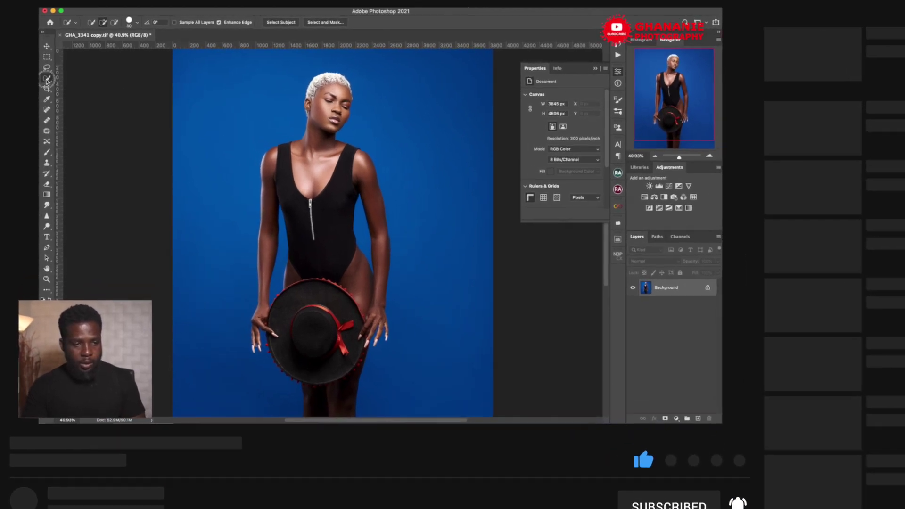
Select the model and her hat with the Quick Selection Tool's Select Subject.
right_click(47, 74)
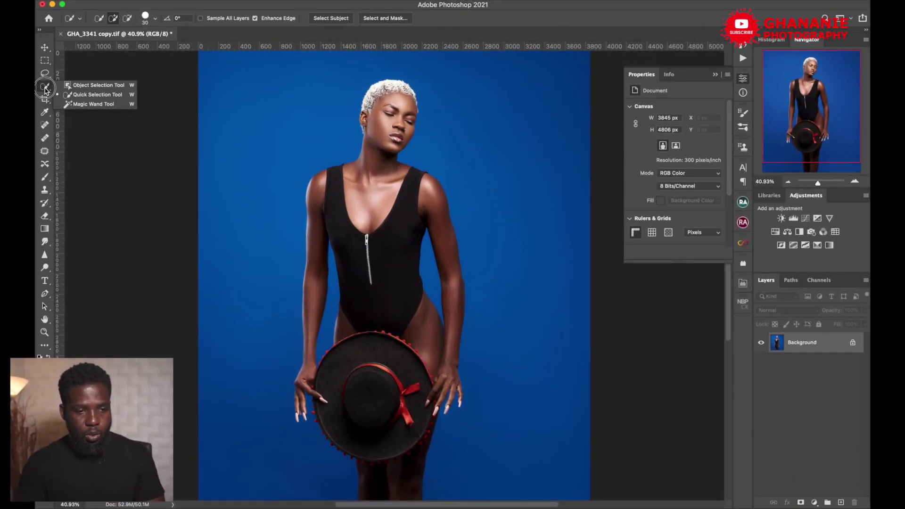
click(81, 92)
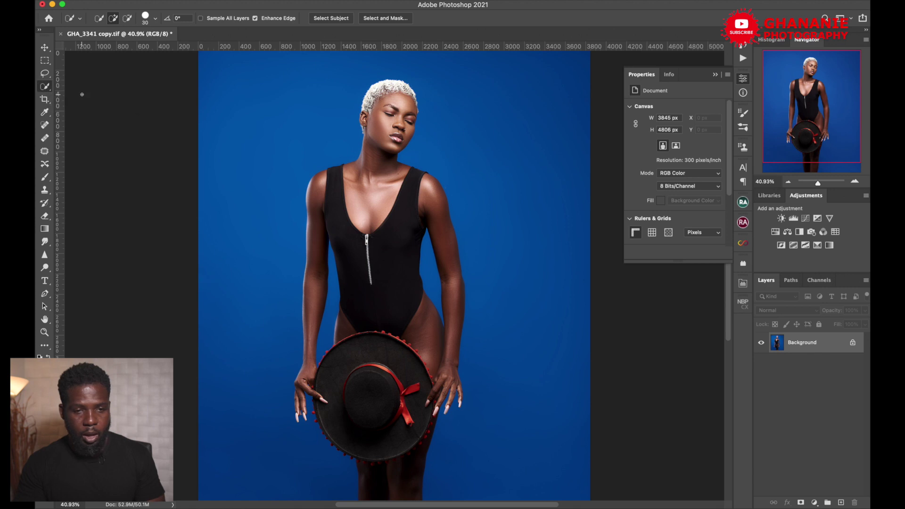
click(335, 21)
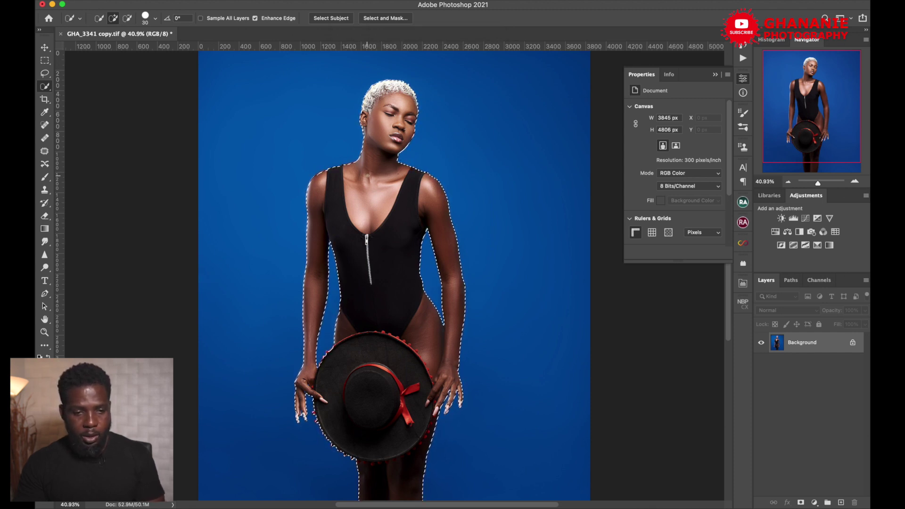
Zoom in, subtract stray background at the neck and shoulder, and enter Select and Mask.
scroll(395, 276, up, 1)
scroll(401, 188, up, 5)
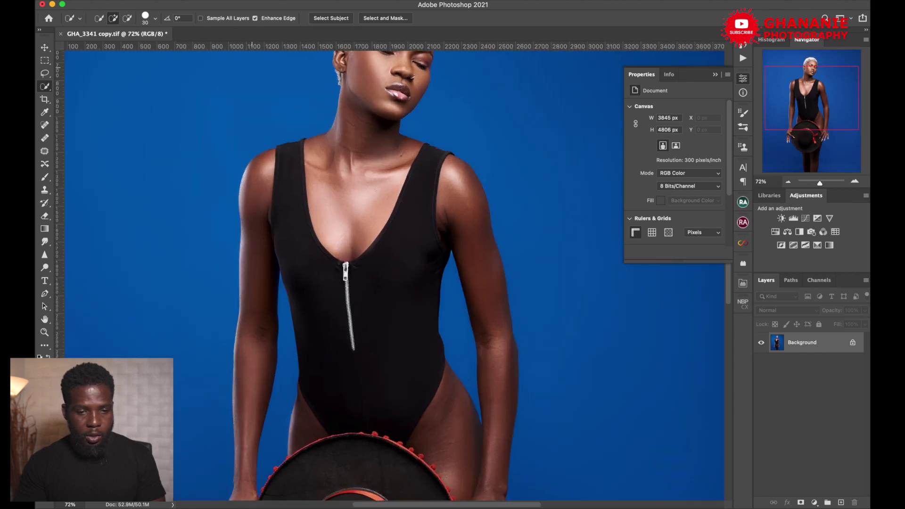
scroll(402, 260, up, 5)
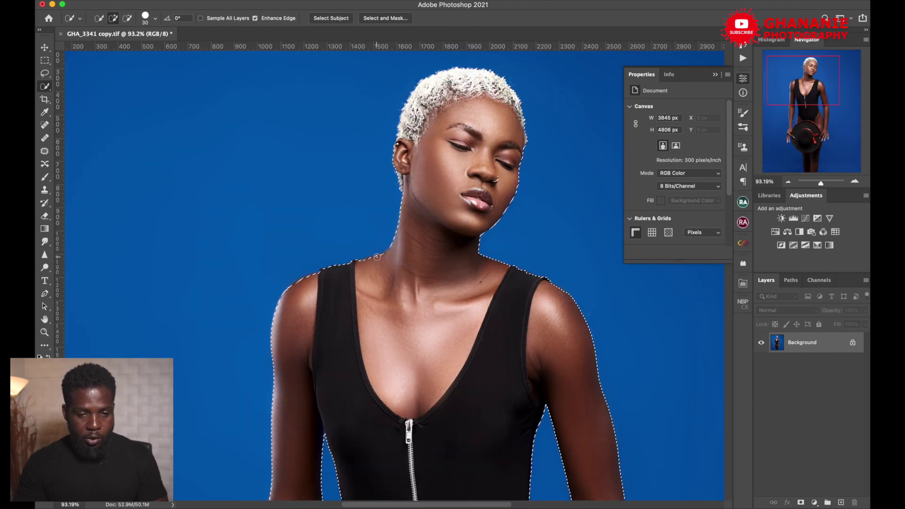
key(alt)
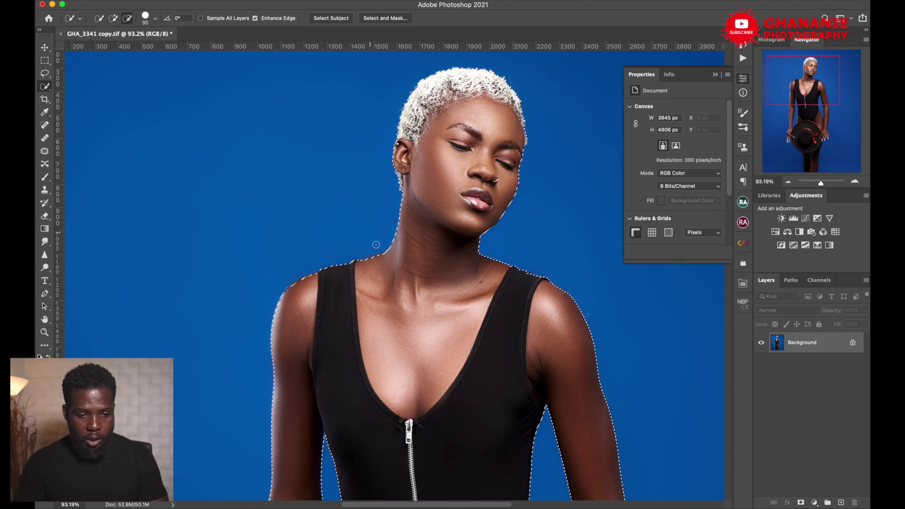
drag(371, 260, 379, 257)
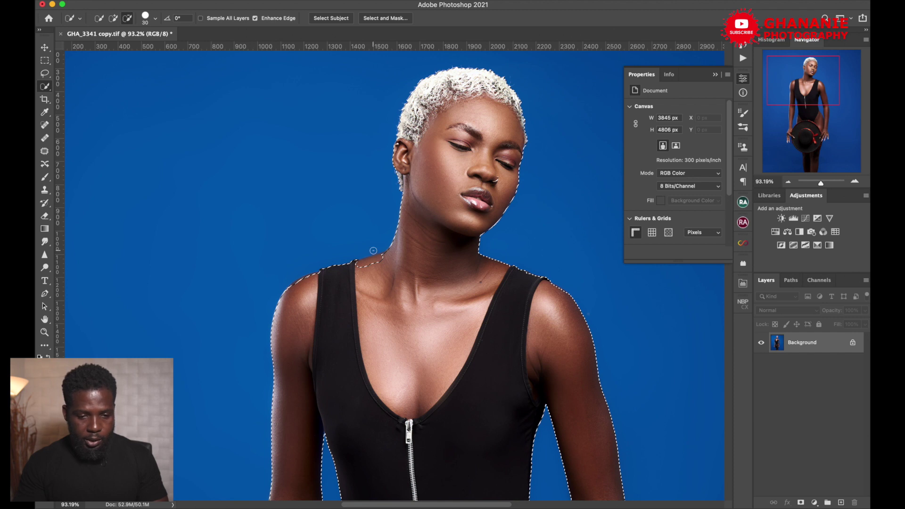
click(353, 259)
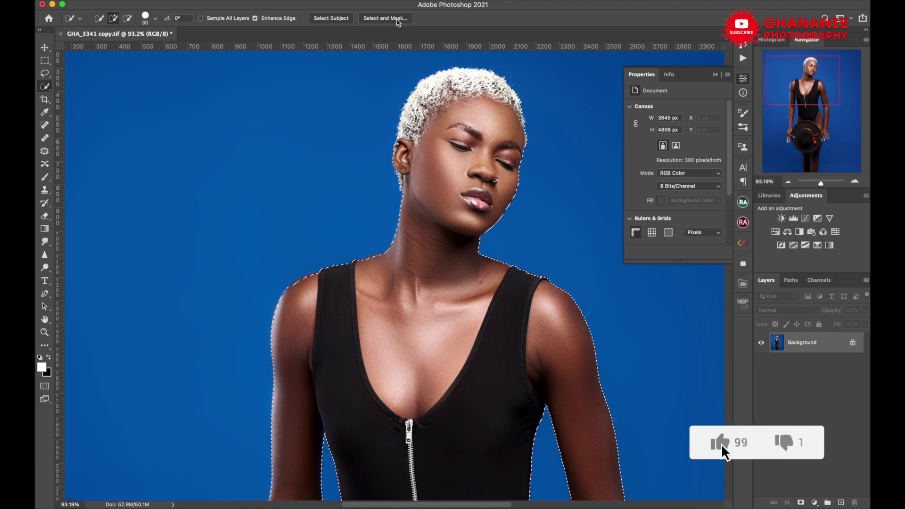
click(393, 18)
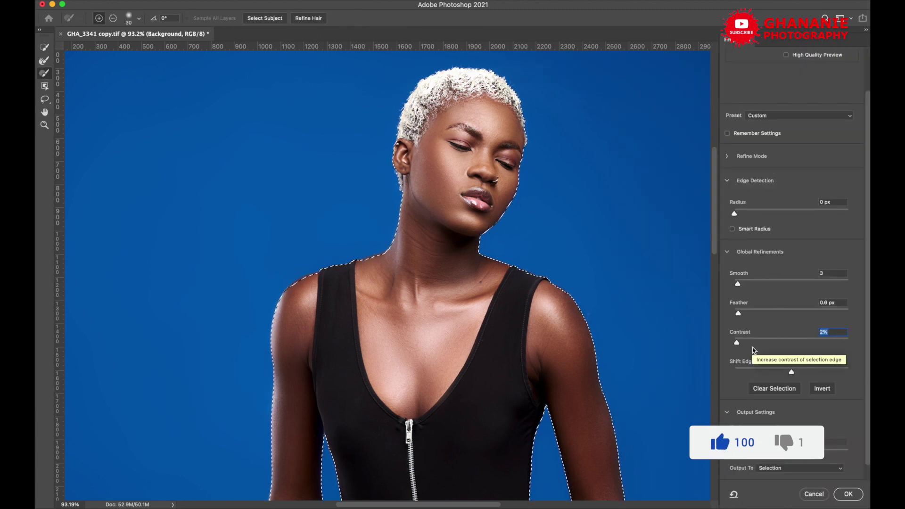
Refine the edge to Smooth 3, Feather 0.6 px, Contrast 3%, output to Selection, and apply.
click(738, 285)
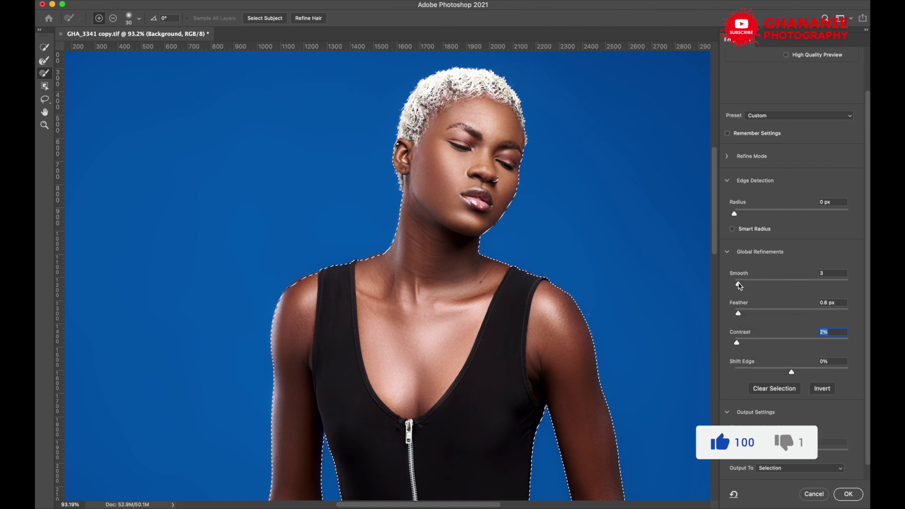
drag(739, 313, 738, 315)
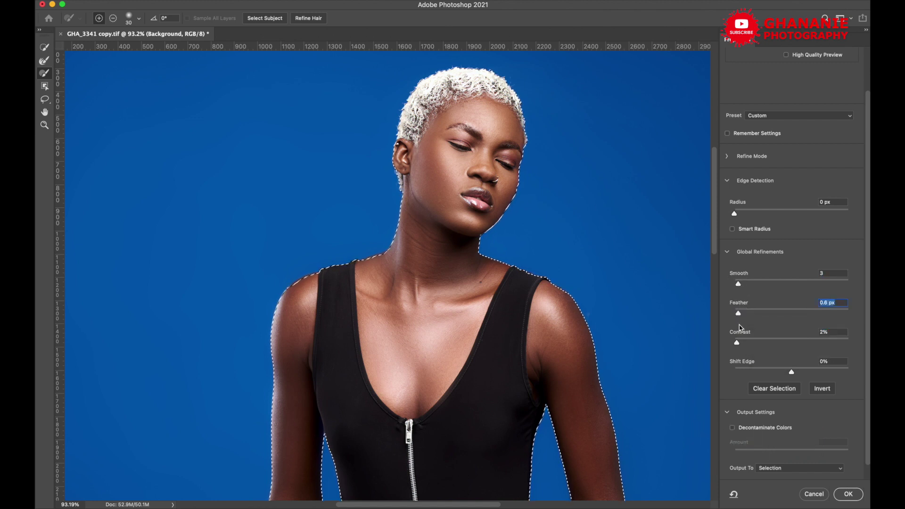
click(738, 343)
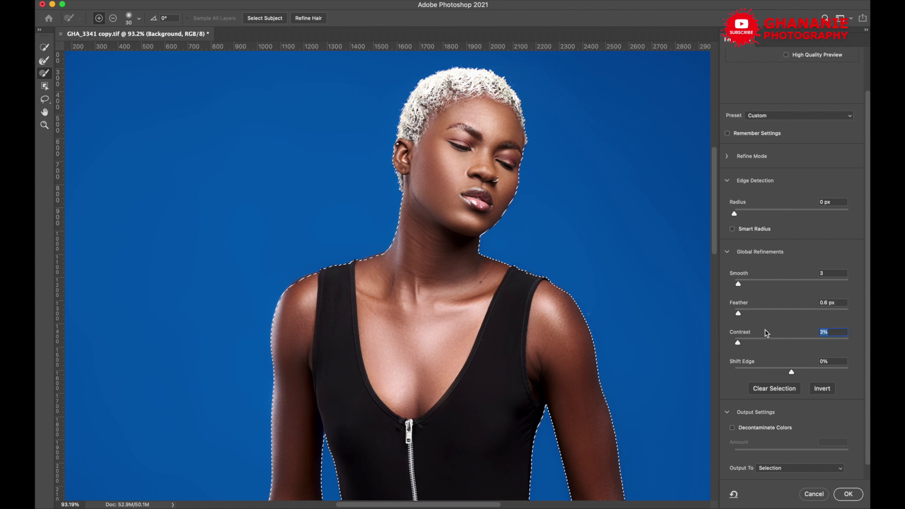
click(779, 470)
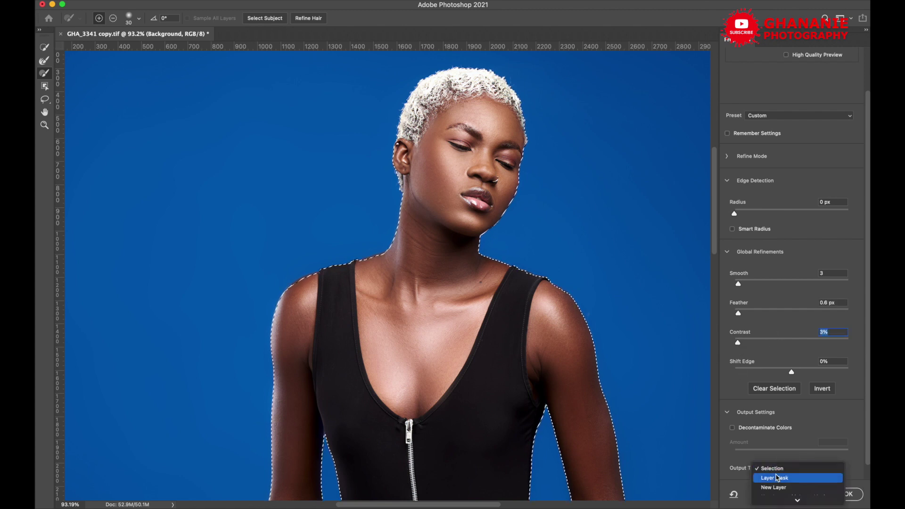
click(780, 469)
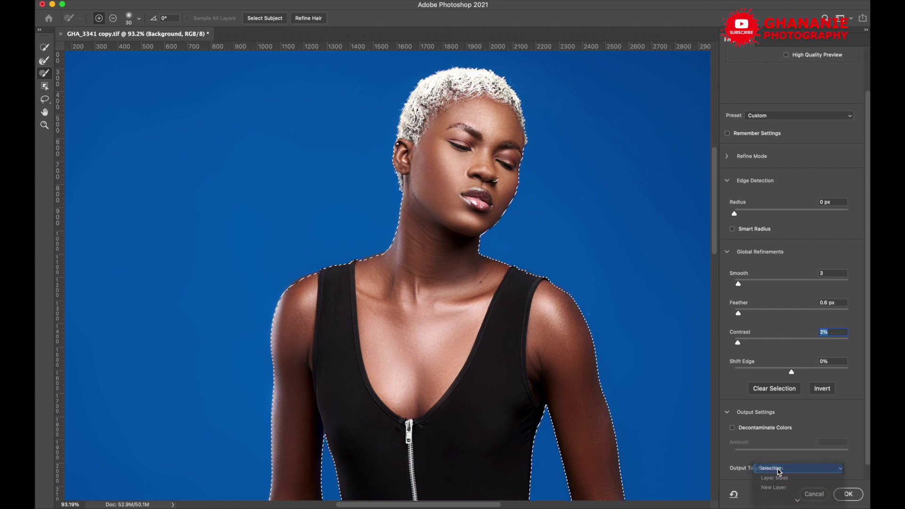
click(841, 495)
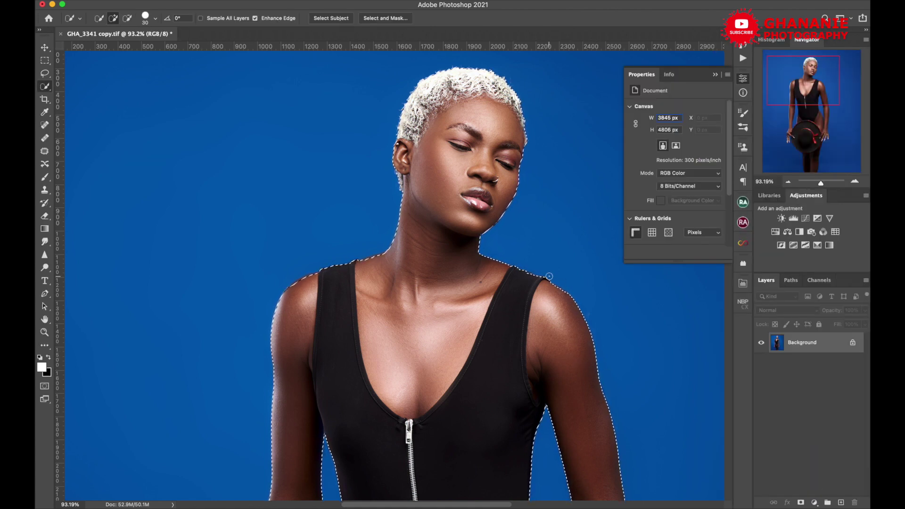
Add a Hue/Saturation adjustment layer masked to the model selection.
click(814, 502)
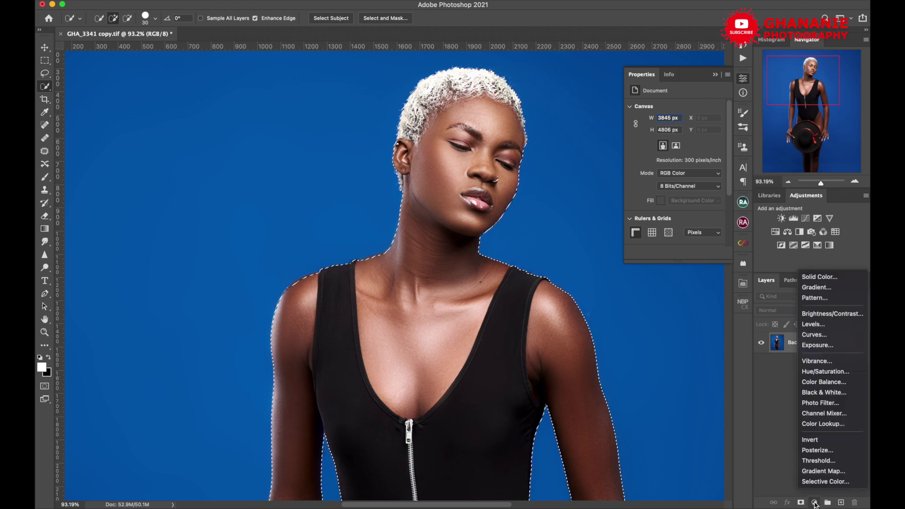
click(823, 372)
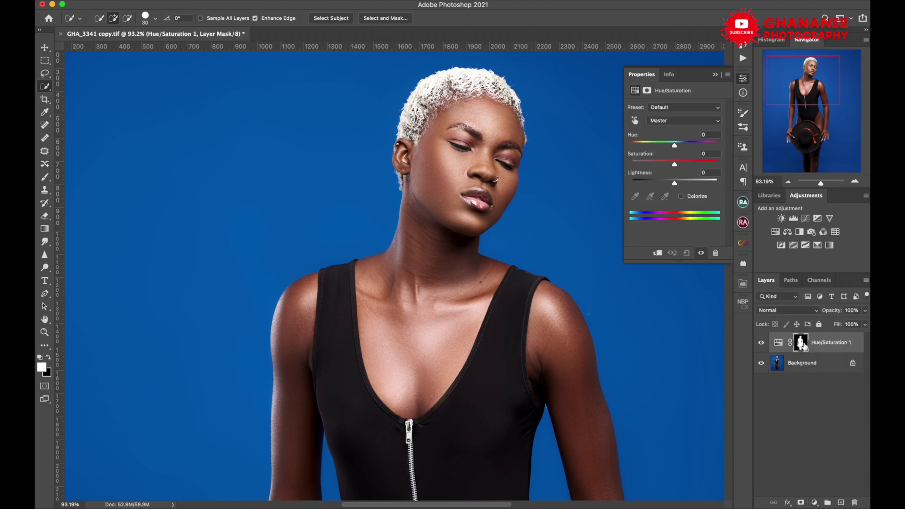
scroll(491, 291, down, 5)
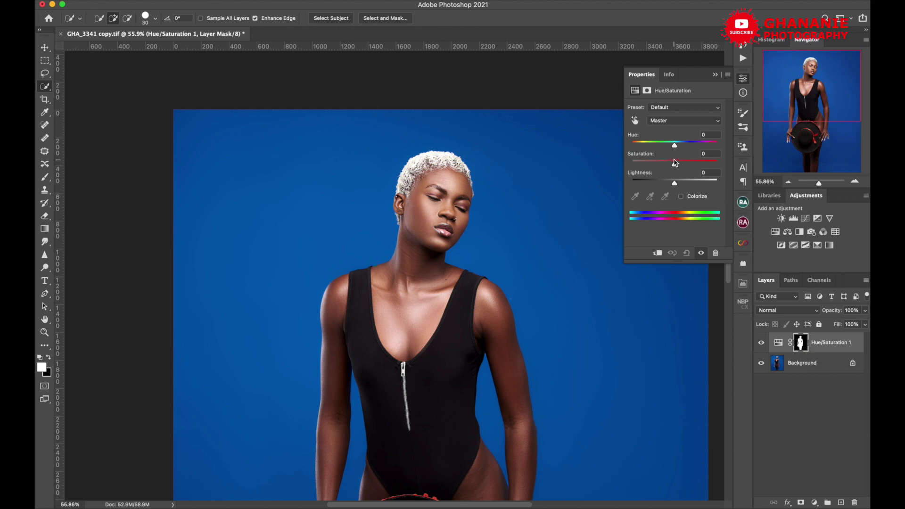
Set the hue to -43, tinting the model magenta, and show the layer's mask settings.
mouse_move(675, 150)
mouse_down()
mouse_move(641, 150)
mouse_move(699, 153)
mouse_move(661, 157)
mouse_up()
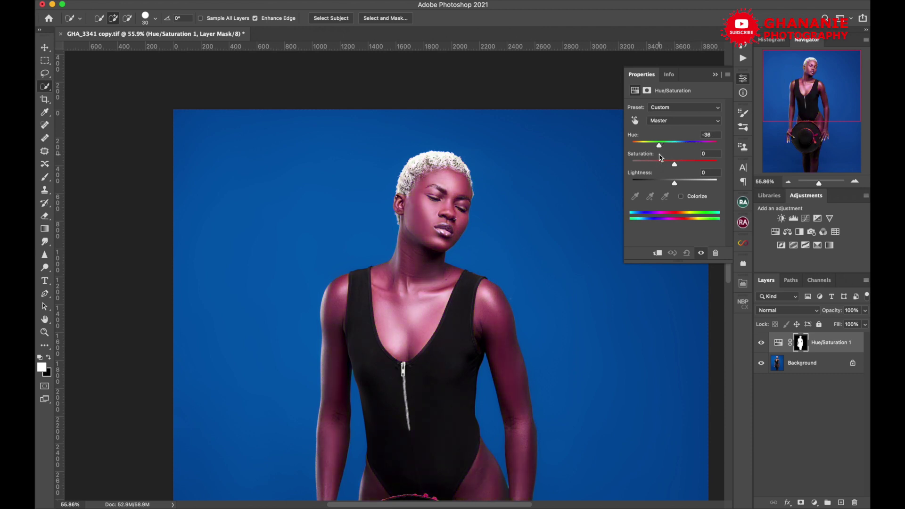
drag(661, 147, 671, 150)
drag(702, 152, 658, 157)
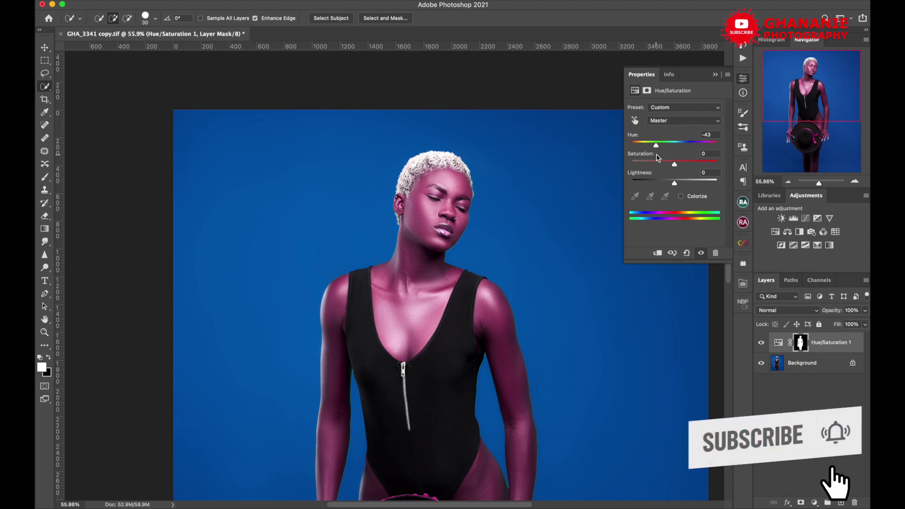
click(802, 344)
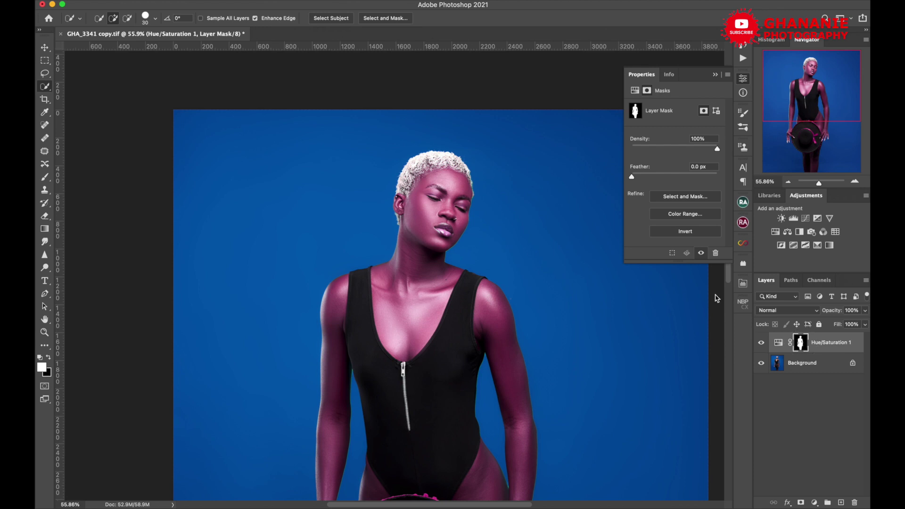
Invert the Hue/Saturation layer mask with Image > Adjustments > Invert.
click(160, 0)
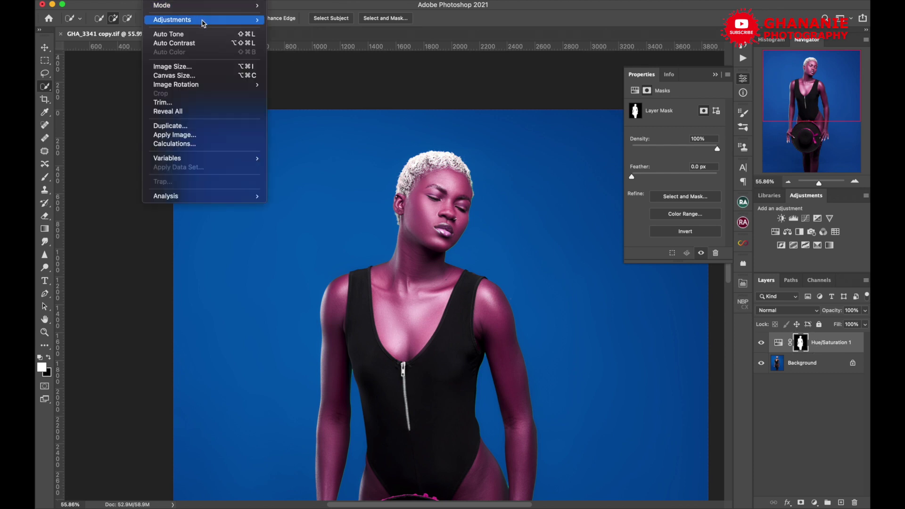
mouse_move(212, 27)
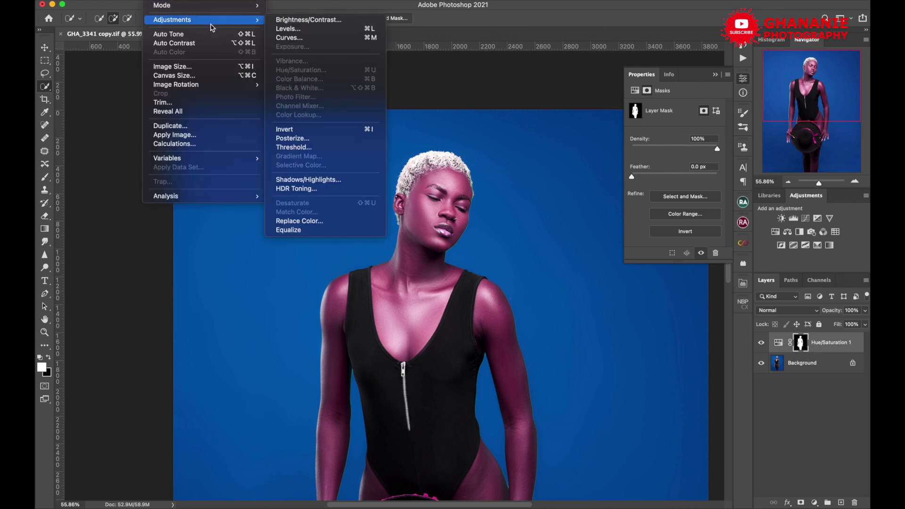
click(319, 132)
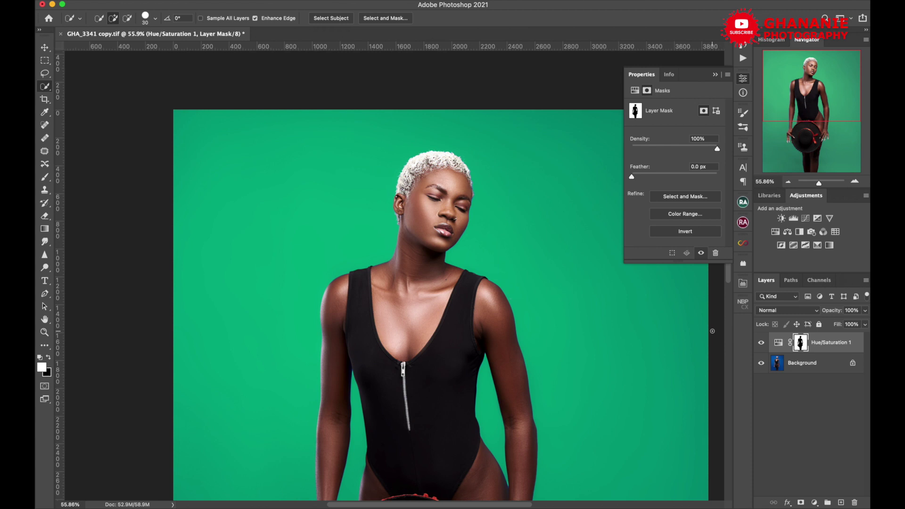
Try several background hues, ending at -120, then hide the Hue/Saturation layer.
click(778, 343)
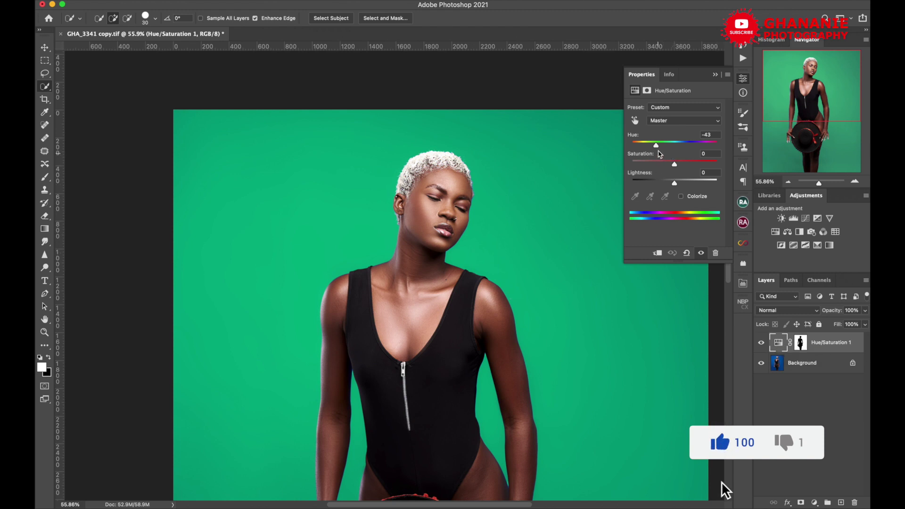
mouse_move(659, 149)
mouse_down()
mouse_move(702, 152)
mouse_move(643, 156)
mouse_up()
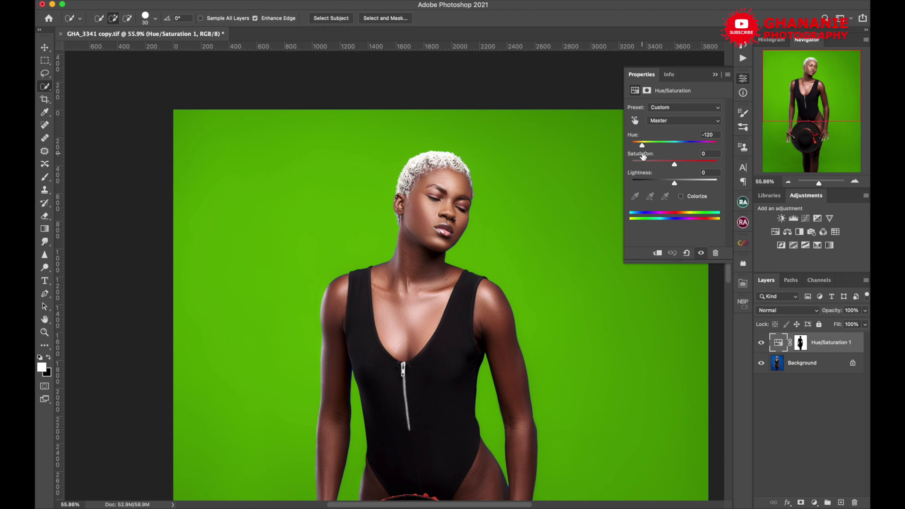
click(762, 344)
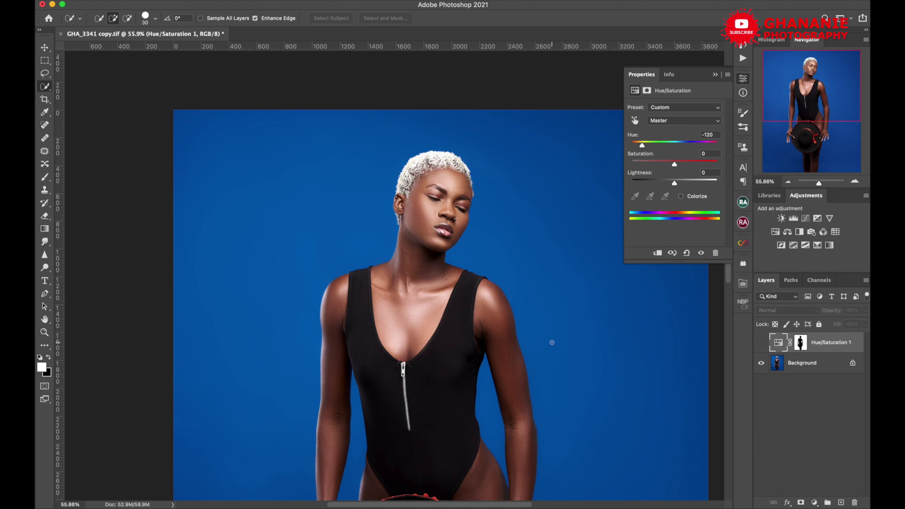
Select the model on the Background layer with Select Subject and feather the edge 0.2 px.
click(801, 363)
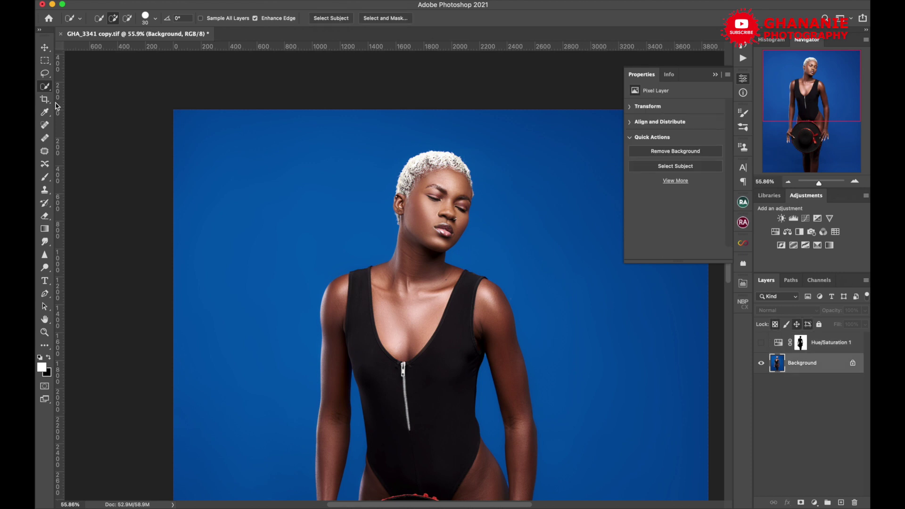
click(337, 19)
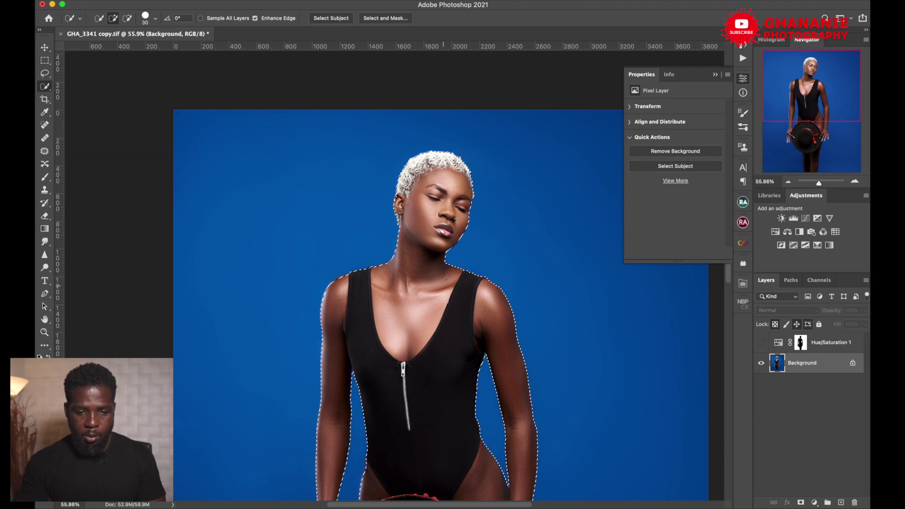
click(383, 19)
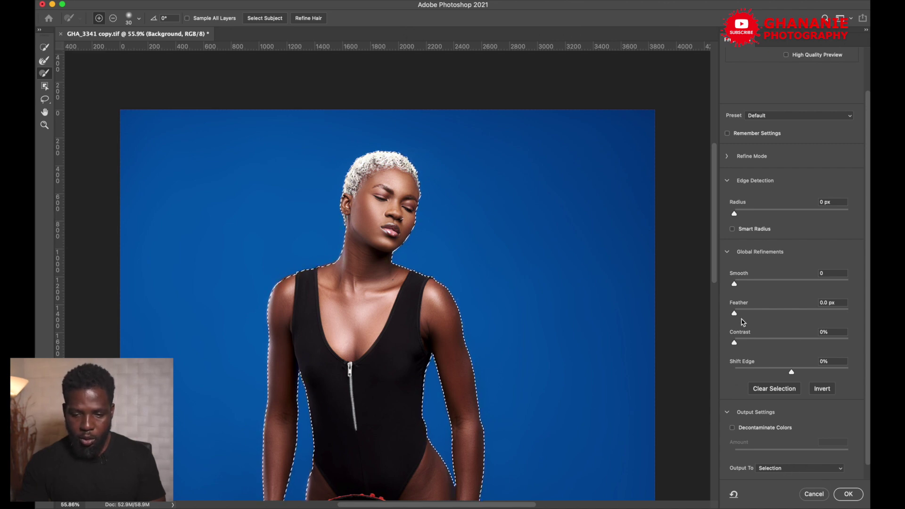
drag(734, 314, 735, 343)
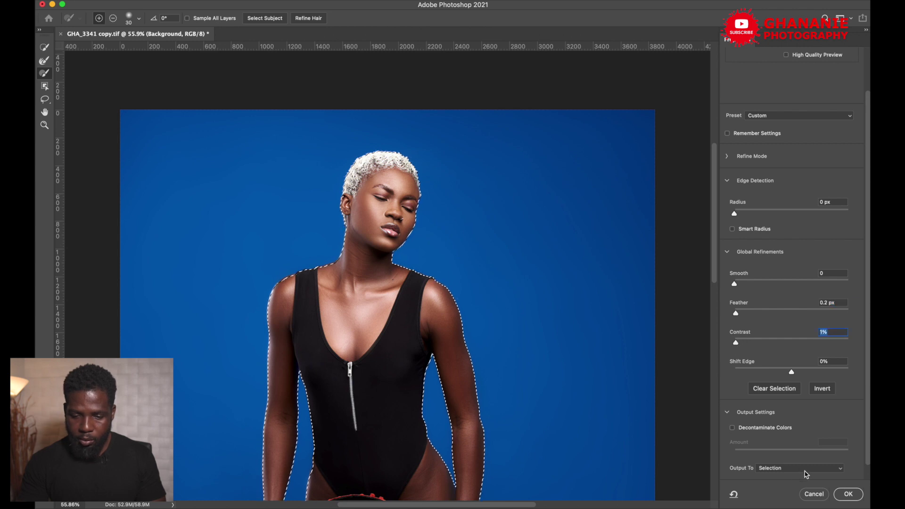
click(848, 494)
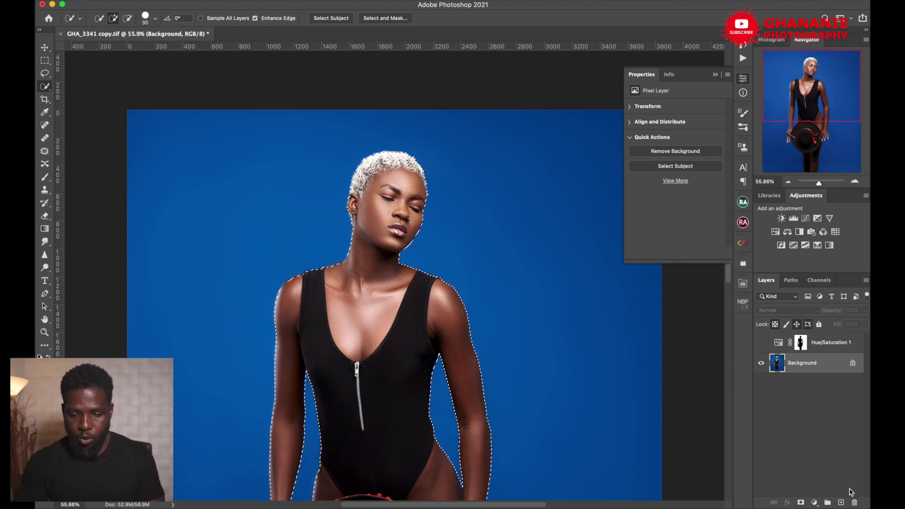
click(814, 502)
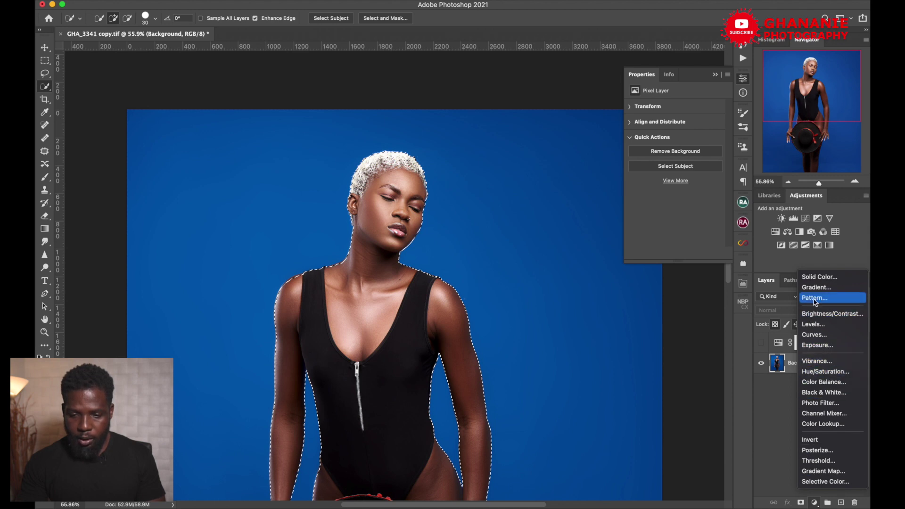
Add a bright green (14e031) Solid Color fill layer from the model selection and activate its mask.
click(819, 277)
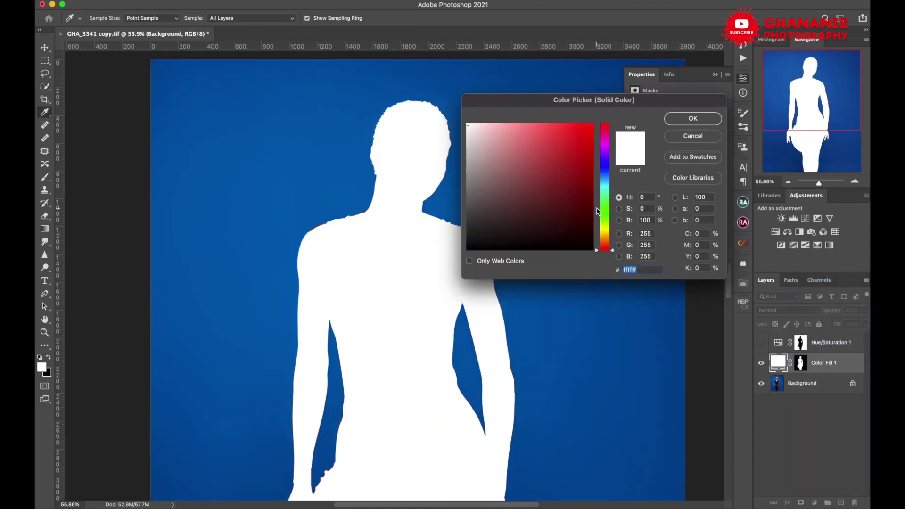
mouse_move(606, 222)
mouse_down()
mouse_move(607, 190)
mouse_move(608, 208)
mouse_up()
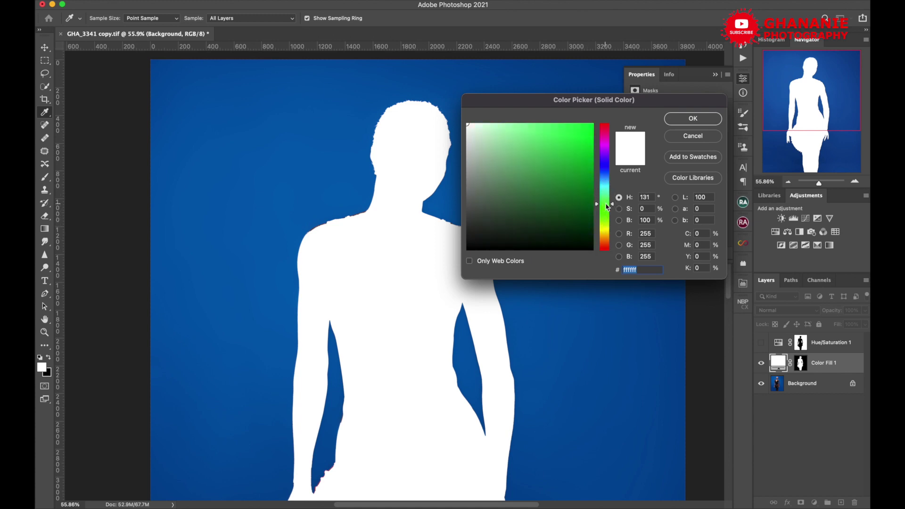
click(569, 134)
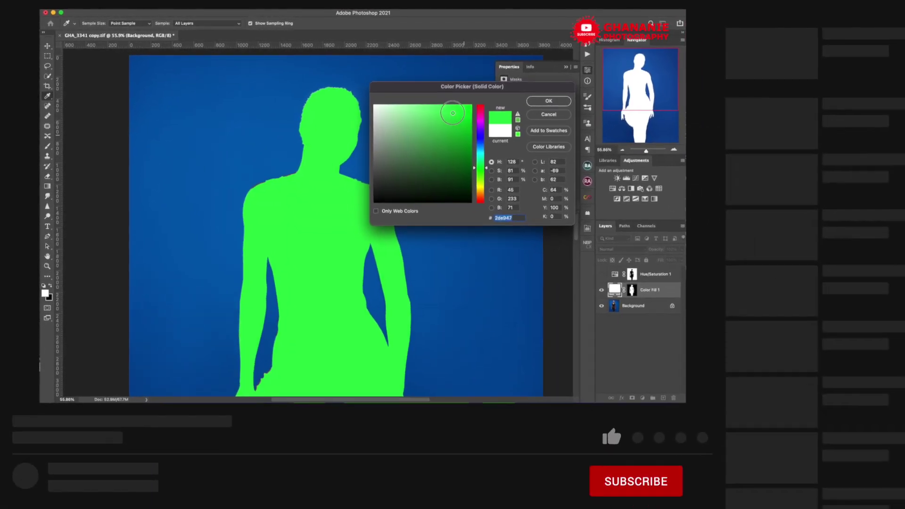
drag(453, 113, 463, 116)
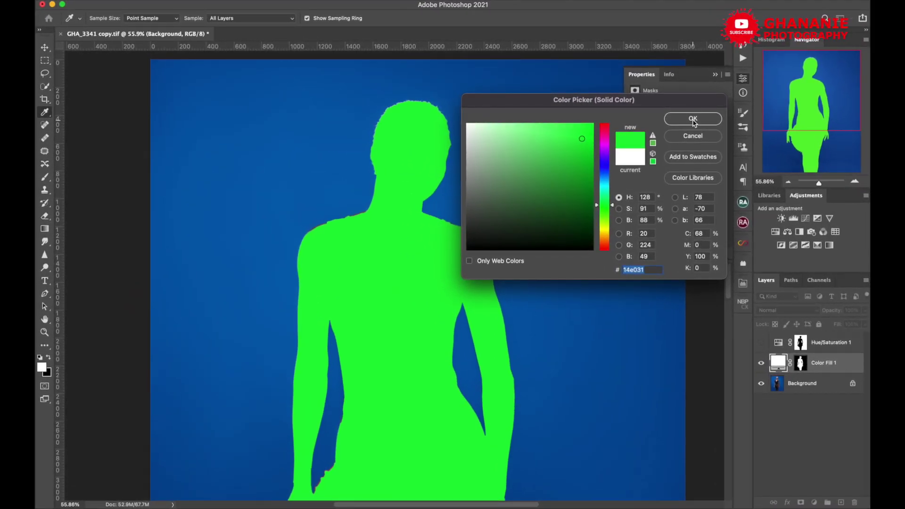
click(692, 119)
click(801, 362)
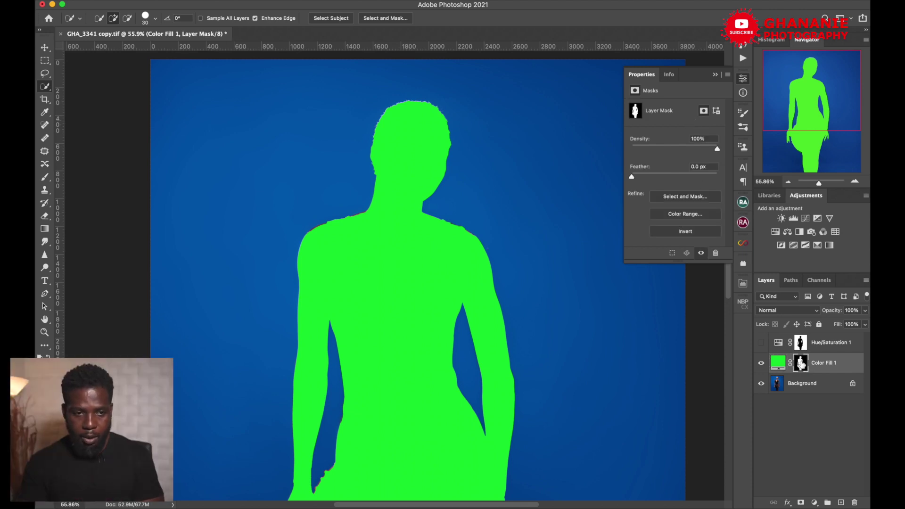
Invert the Color Fill 1 mask with Image > Adjustments > Invert so green fills the backdrop.
click(158, 0)
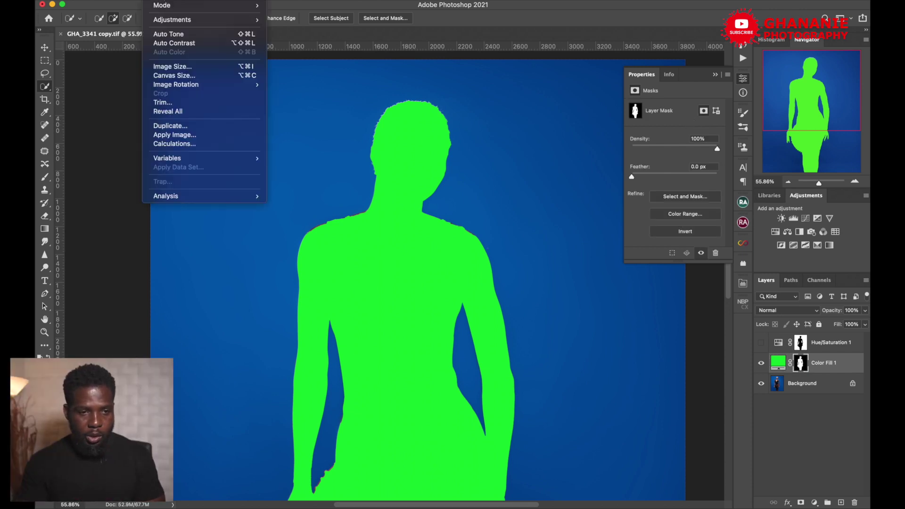
mouse_move(207, 20)
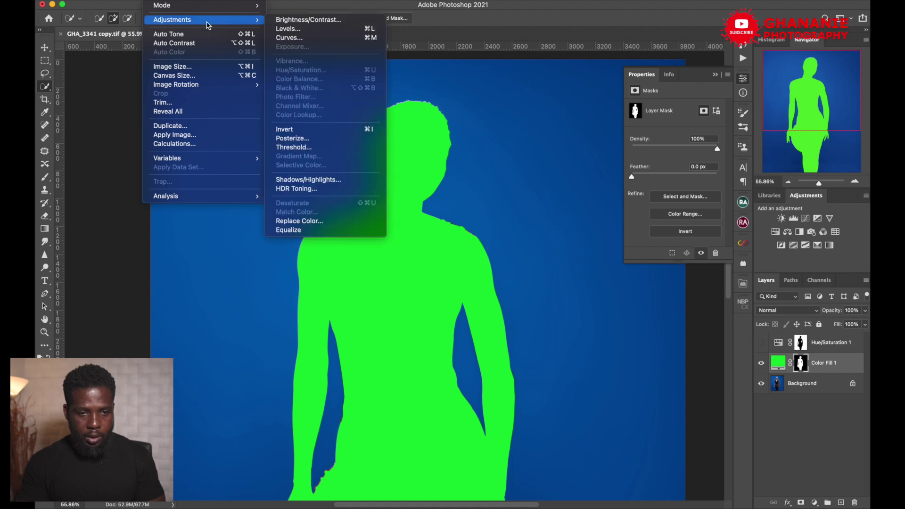
click(317, 129)
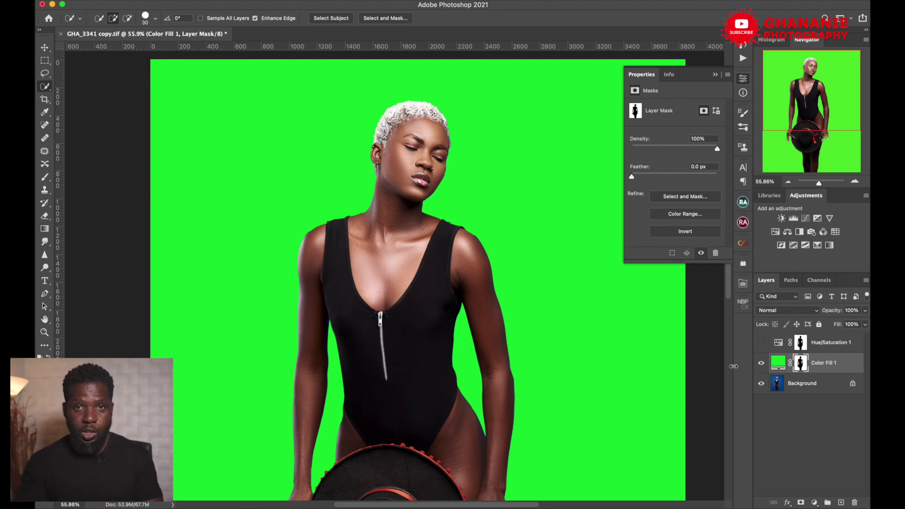
Recolour the Color Fill 1 backdrop to dark teal 2a686a, then pan down to the hat.
double_click(779, 363)
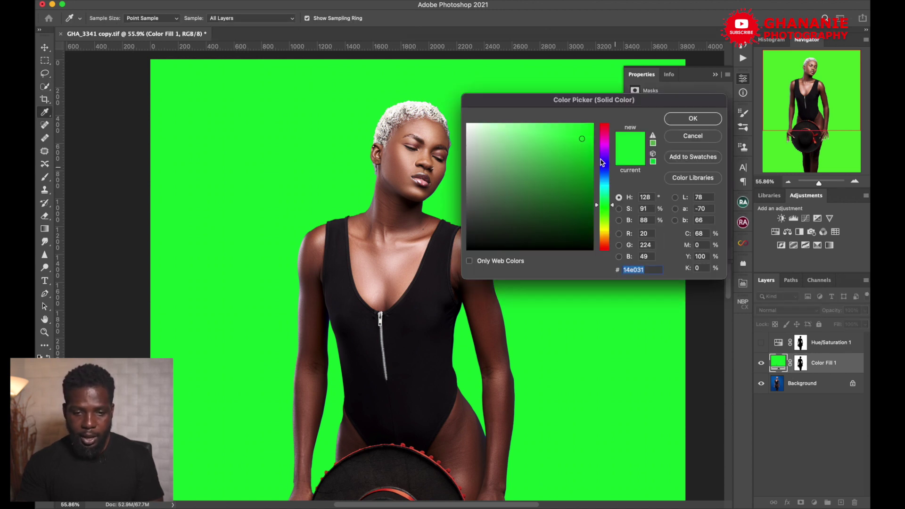
mouse_move(584, 147)
mouse_down()
mouse_move(586, 185)
mouse_move(572, 203)
mouse_move(529, 190)
mouse_move(573, 229)
mouse_move(576, 203)
mouse_move(605, 231)
mouse_up()
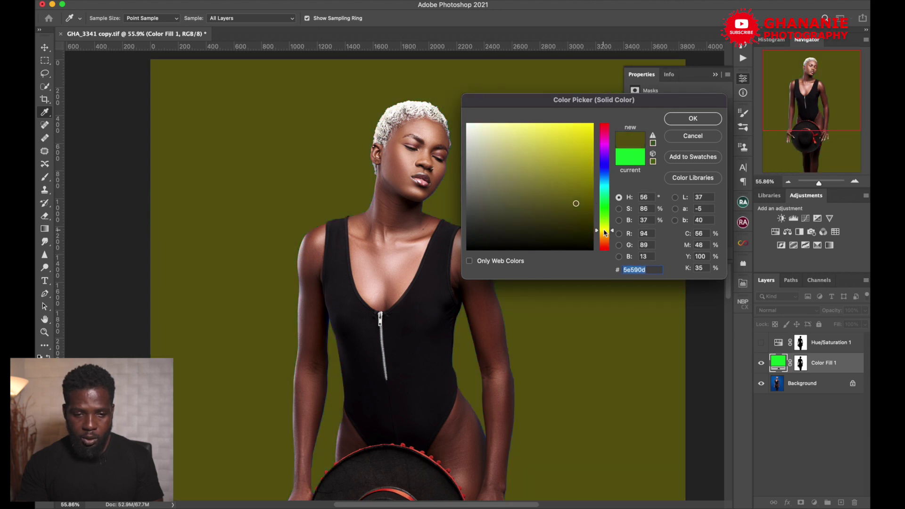
mouse_move(570, 182)
mouse_down()
mouse_move(509, 141)
mouse_move(536, 134)
mouse_up()
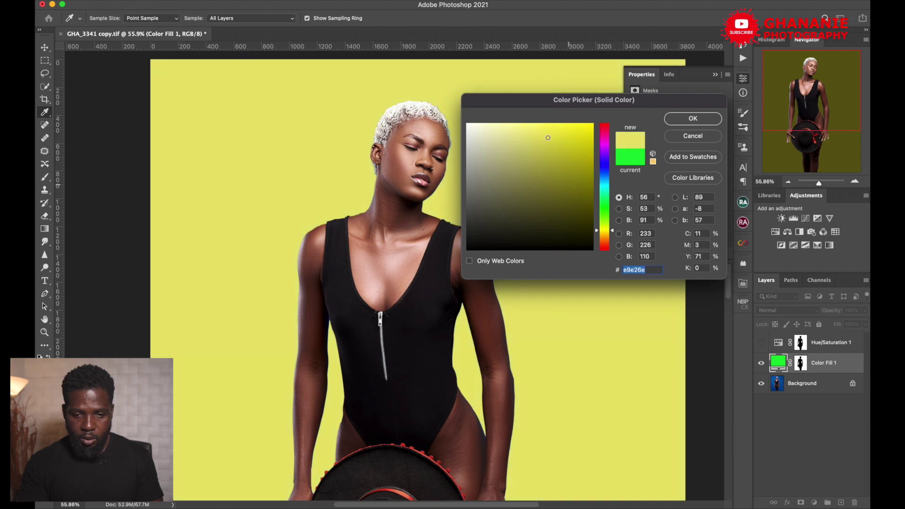
mouse_move(604, 151)
mouse_down()
mouse_move(565, 168)
mouse_move(547, 194)
mouse_up()
click(605, 188)
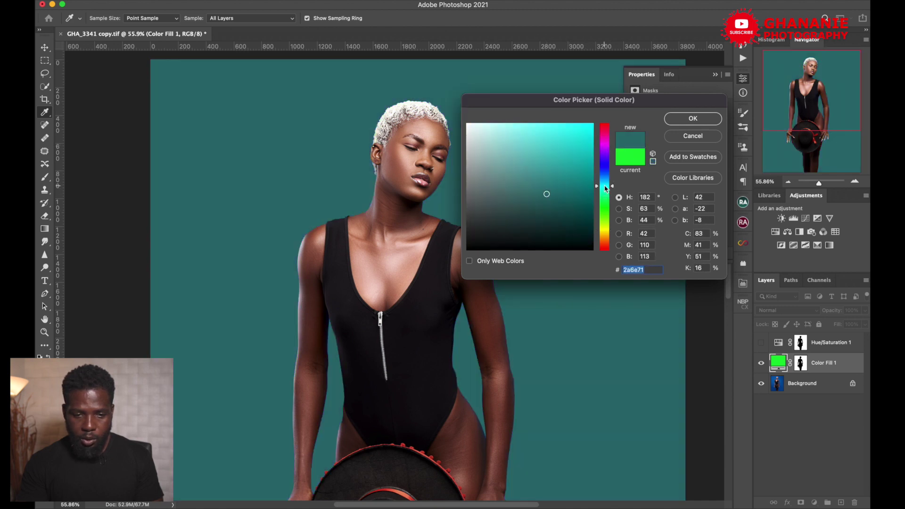
drag(542, 198, 566, 186)
click(693, 119)
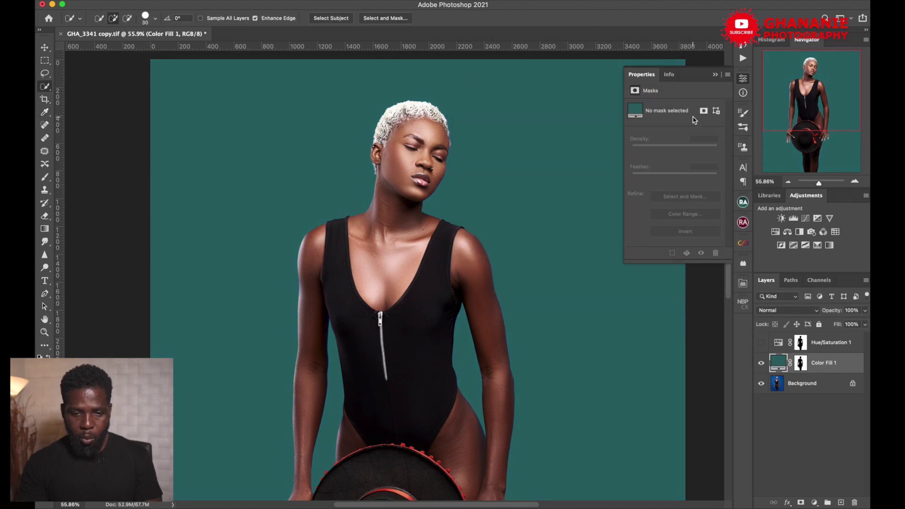
key(w)
mouse_move(787, 113)
mouse_down()
mouse_move(793, 176)
mouse_move(798, 123)
mouse_up()
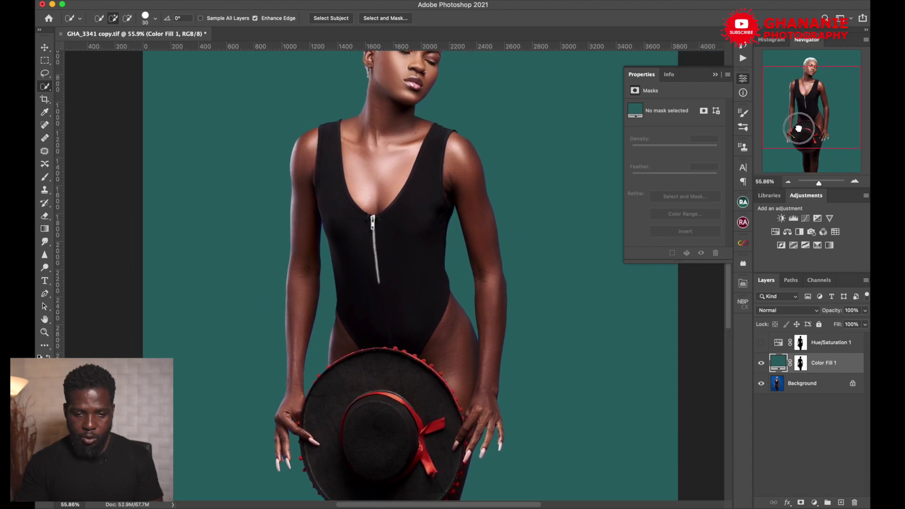